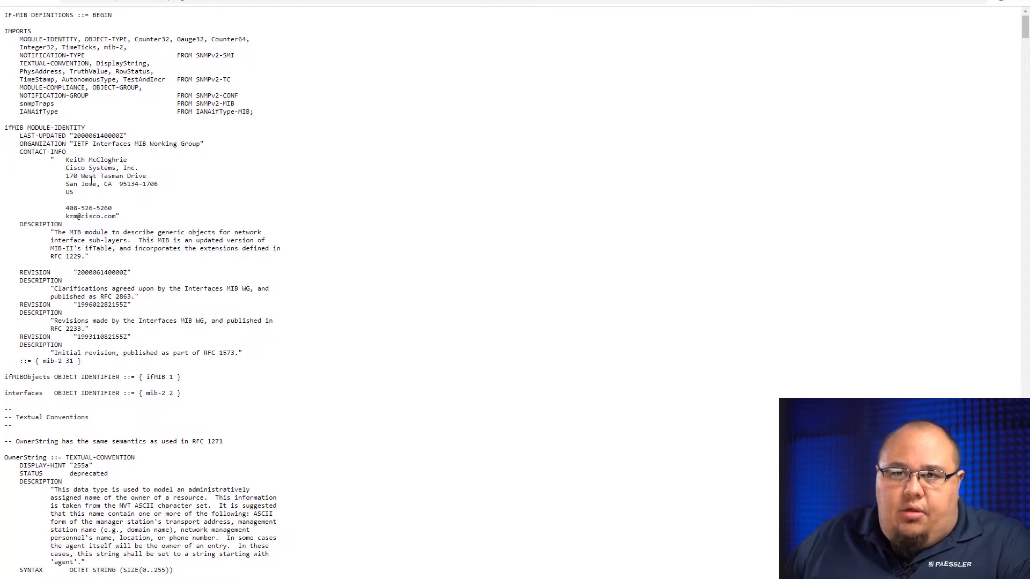
Read through the IF-MIB definitions from the module identity to the interface table objects and return to the beginning
{"action": "scroll", "coordinate": [75, 188], "scroll_direction": "down", "scroll_amount": 1}
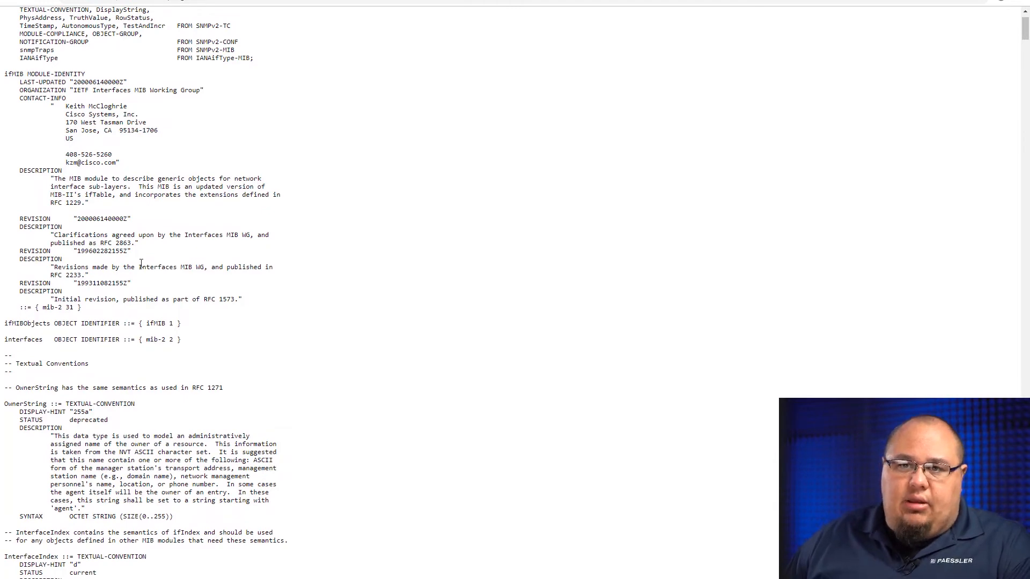
{"action": "scroll", "coordinate": [212, 358], "scroll_direction": "down", "scroll_amount": 3}
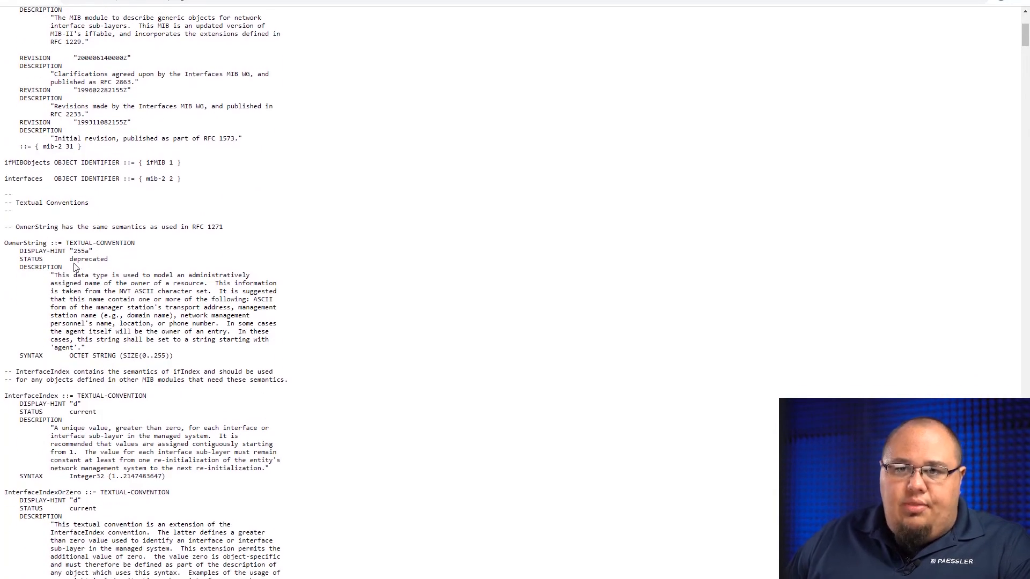
{"action": "scroll", "coordinate": [101, 261], "scroll_direction": "down", "scroll_amount": 1}
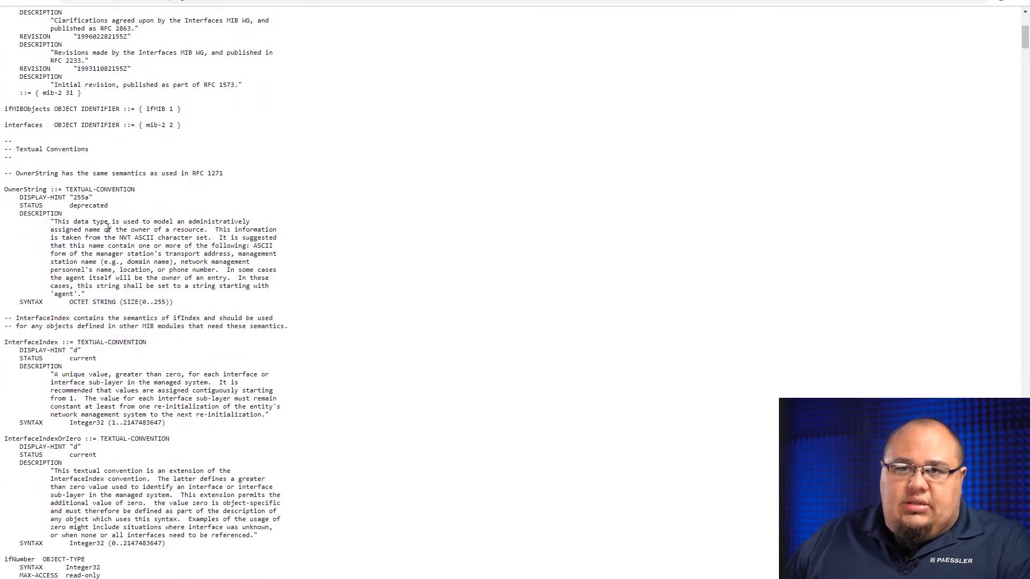
{"action": "scroll", "coordinate": [161, 287], "scroll_direction": "down", "scroll_amount": 1}
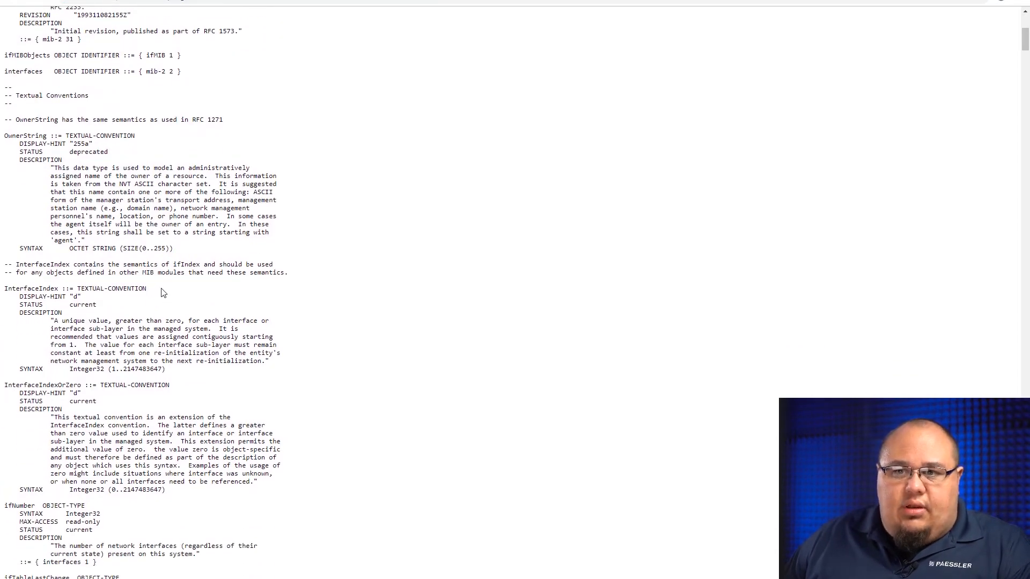
{"action": "scroll", "coordinate": [214, 402], "scroll_direction": "down", "scroll_amount": 6}
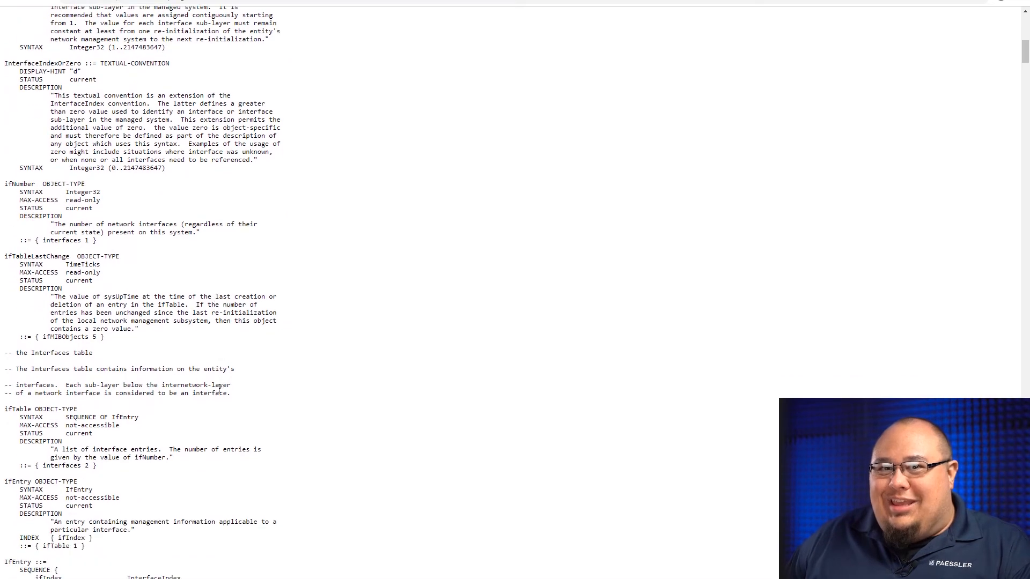
{"action": "scroll", "coordinate": [277, 382], "scroll_direction": "down", "scroll_amount": 5}
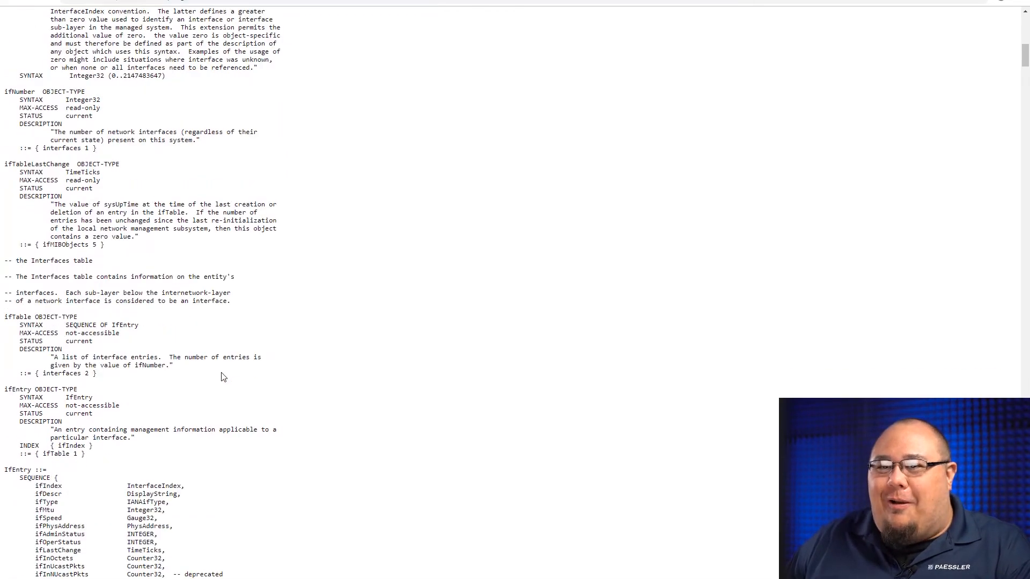
{"action": "scroll", "coordinate": [166, 340], "scroll_direction": "down", "scroll_amount": 6}
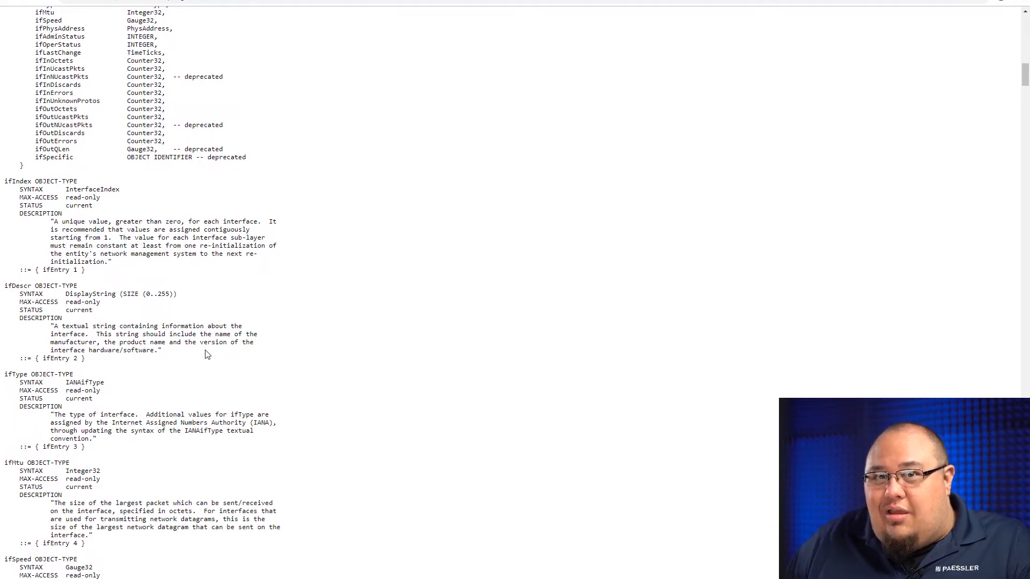
{"action": "scroll", "coordinate": [325, 349], "scroll_direction": "up", "scroll_amount": 10}
{"action": "scroll", "coordinate": [326, 349], "scroll_direction": "up", "scroll_amount": 15}
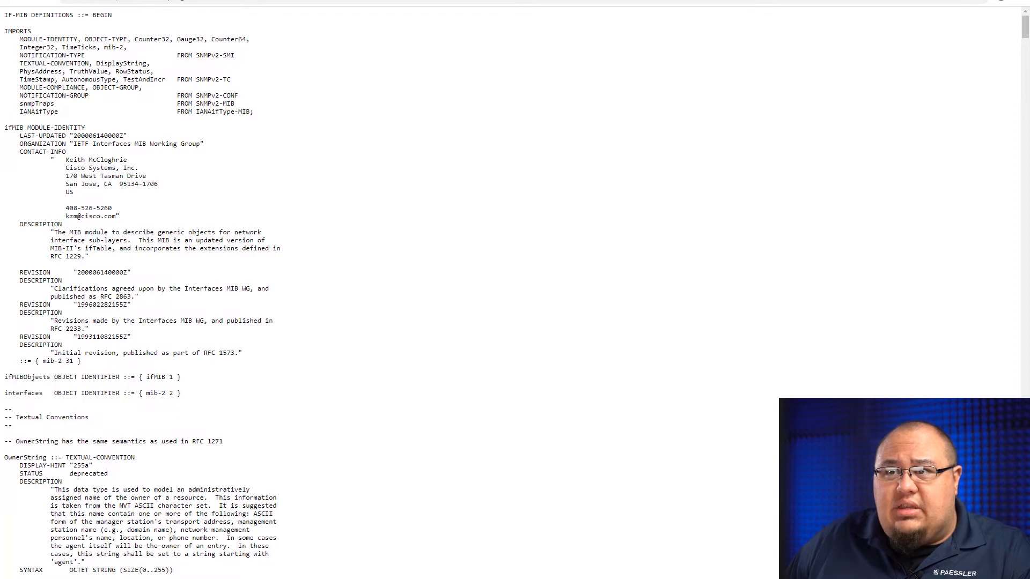
Switch to the PRTG page of the Firewall device and start adding an SNMP Traffic sensor, searching the sensor types for "snmp"
{"action": "left_click", "coordinate": [318, 0]}
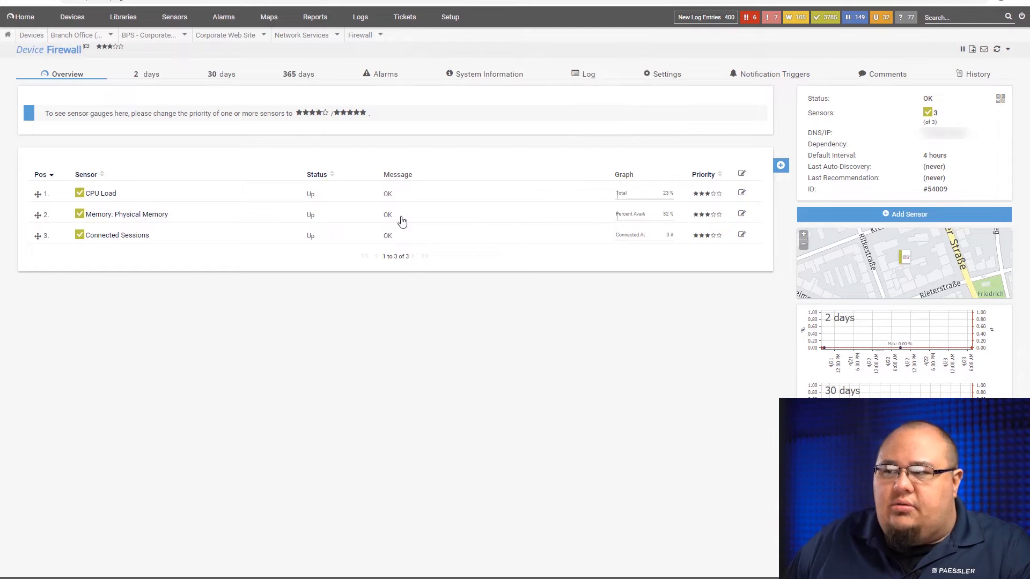
{"action": "left_click", "coordinate": [755, 169]}
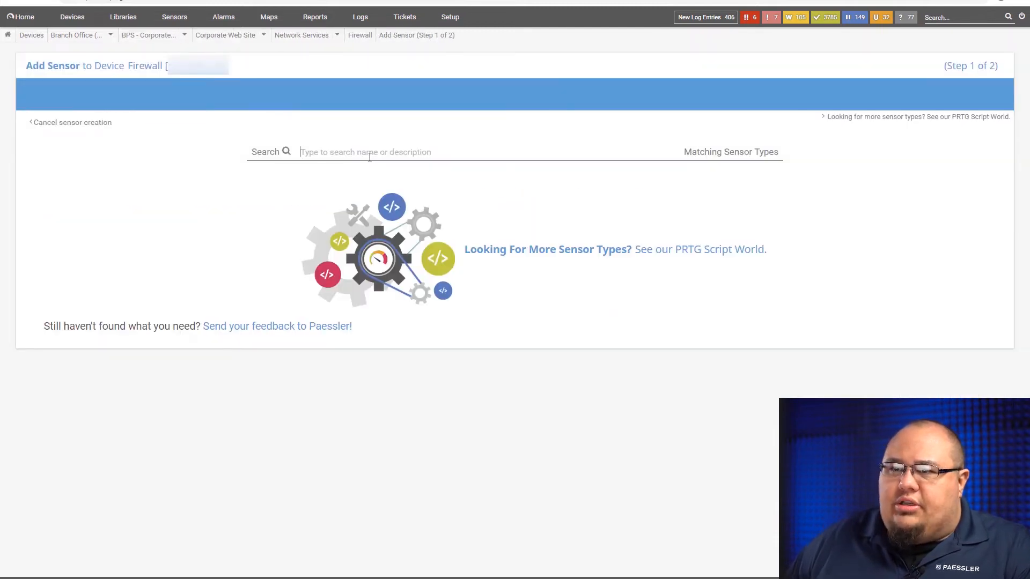
{"action": "type", "text": "n"}
{"action": "type", "text": "nmp"}
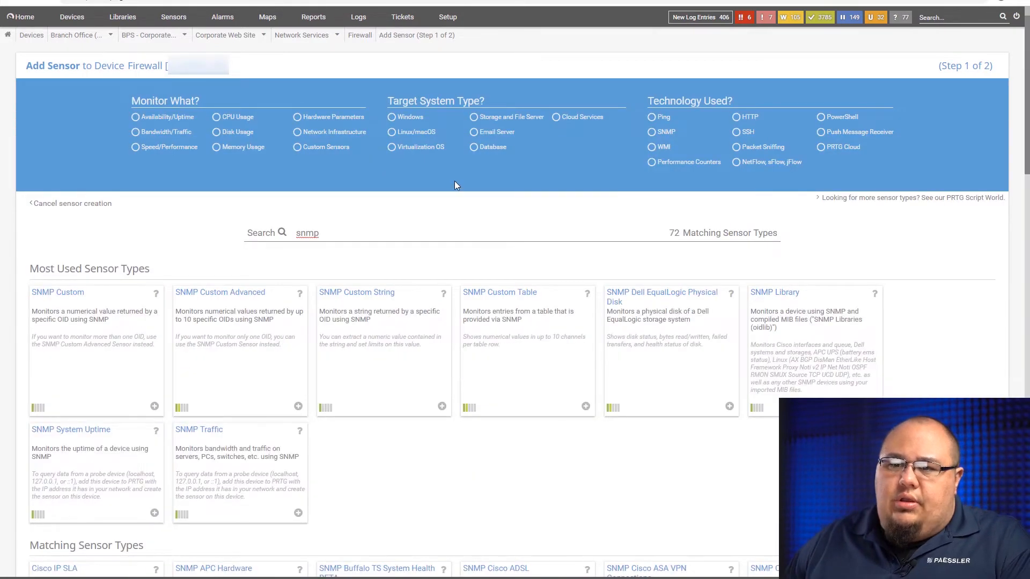
{"action": "left_click", "coordinate": [235, 470]}
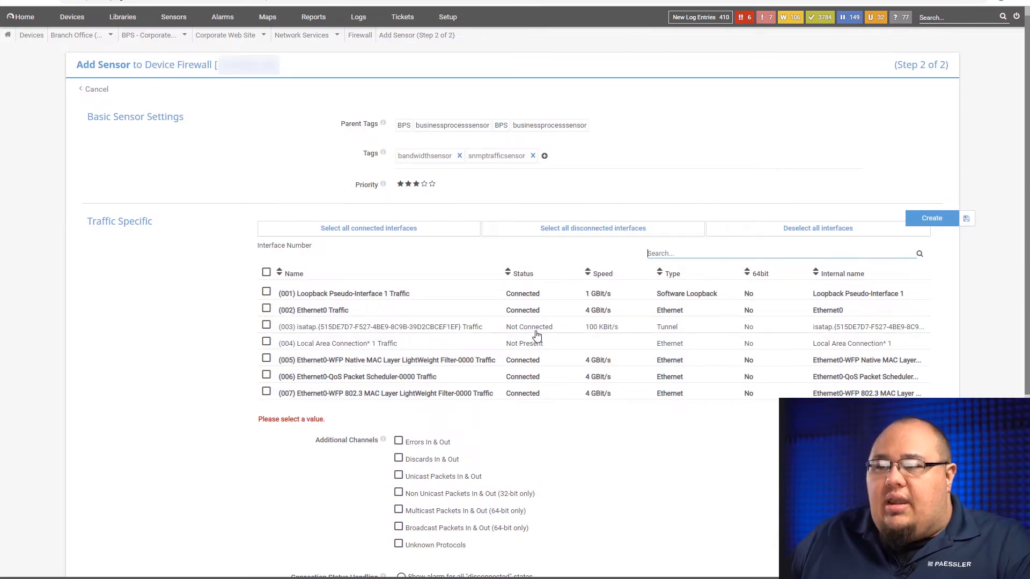
Filter the interface list by "ethernet" and by "local", and clear the filter
{"action": "scroll", "coordinate": [467, 337], "scroll_direction": "down", "scroll_amount": 3}
{"action": "scroll", "coordinate": [515, 320], "scroll_direction": "up", "scroll_amount": 2}
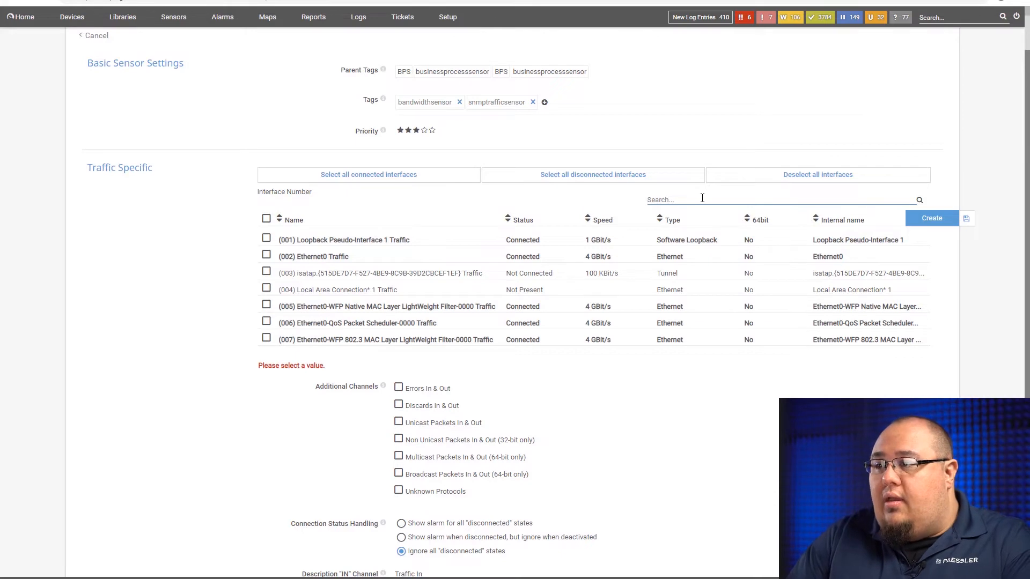
{"action": "type", "text": "ethernet"}
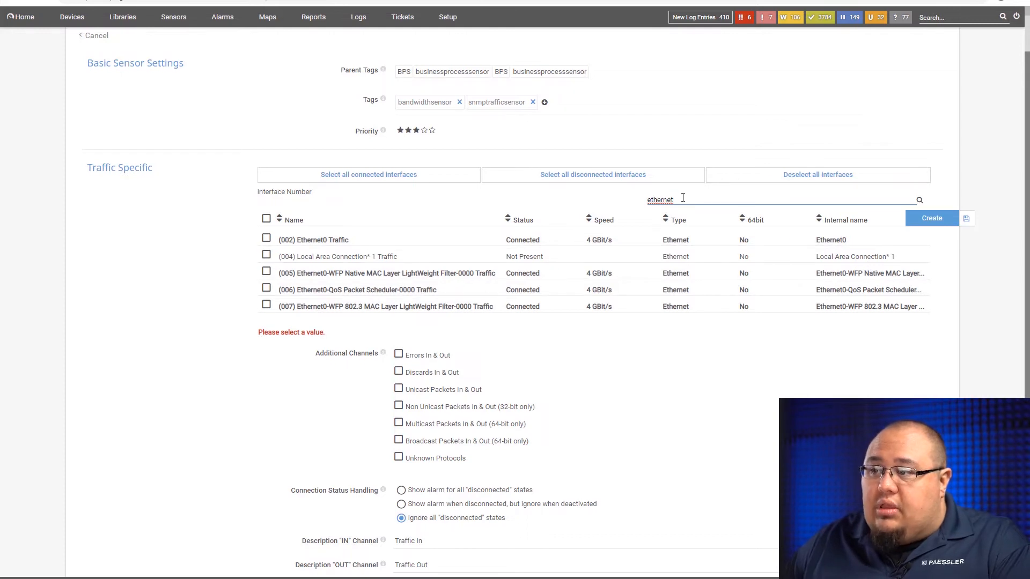
{"action": "left_click_drag", "start_coordinate": [683, 197], "coordinate": [616, 191]}
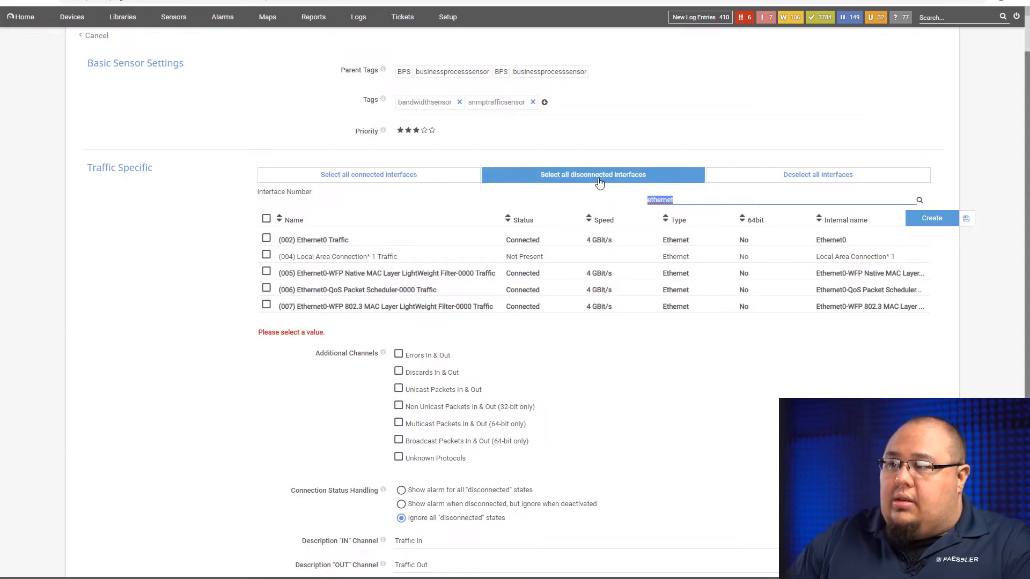
{"action": "type", "text": "local"}
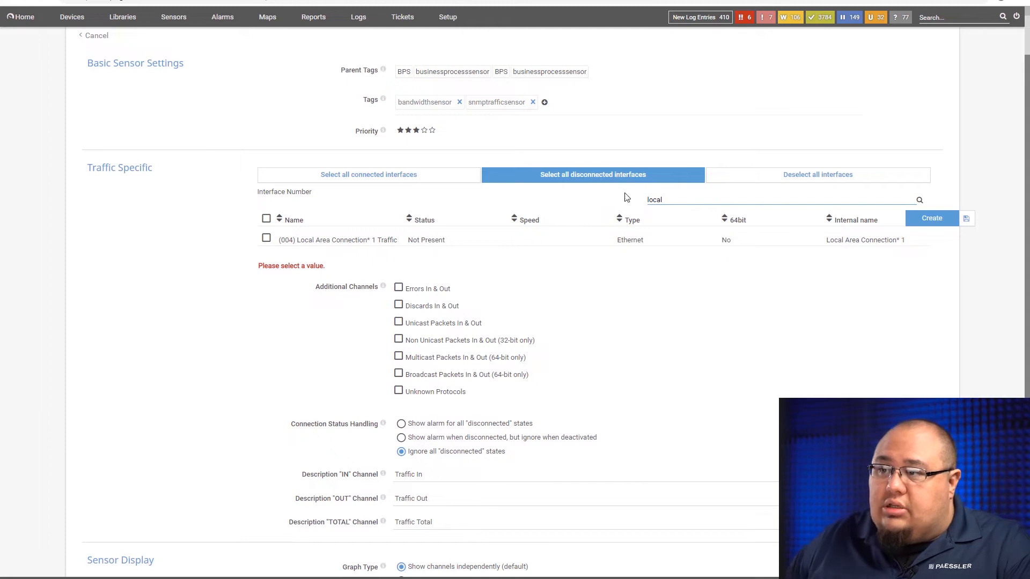
{"action": "left_click_drag", "start_coordinate": [674, 199], "coordinate": [600, 194]}
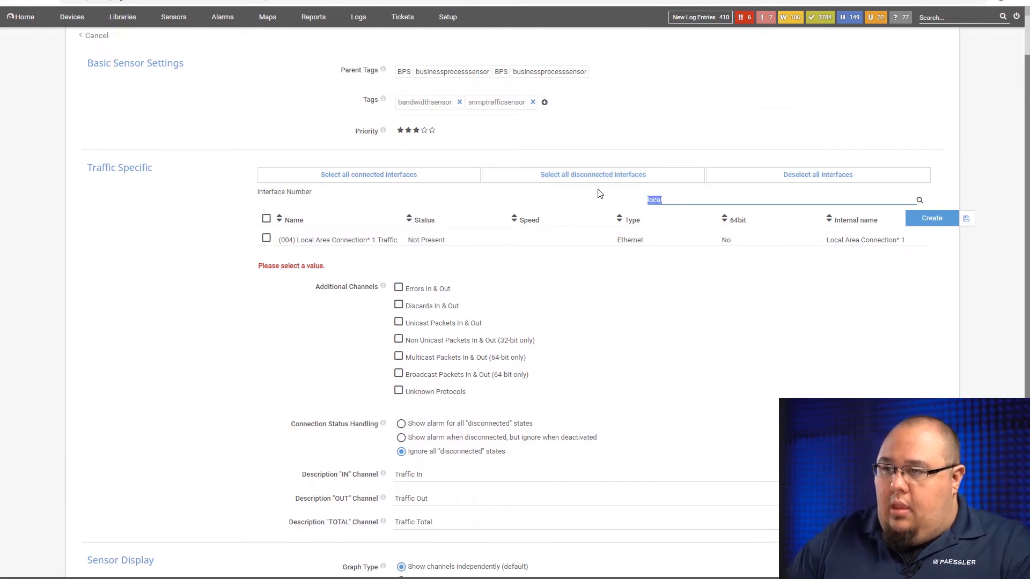
{"action": "key", "text": "BackSpace"}
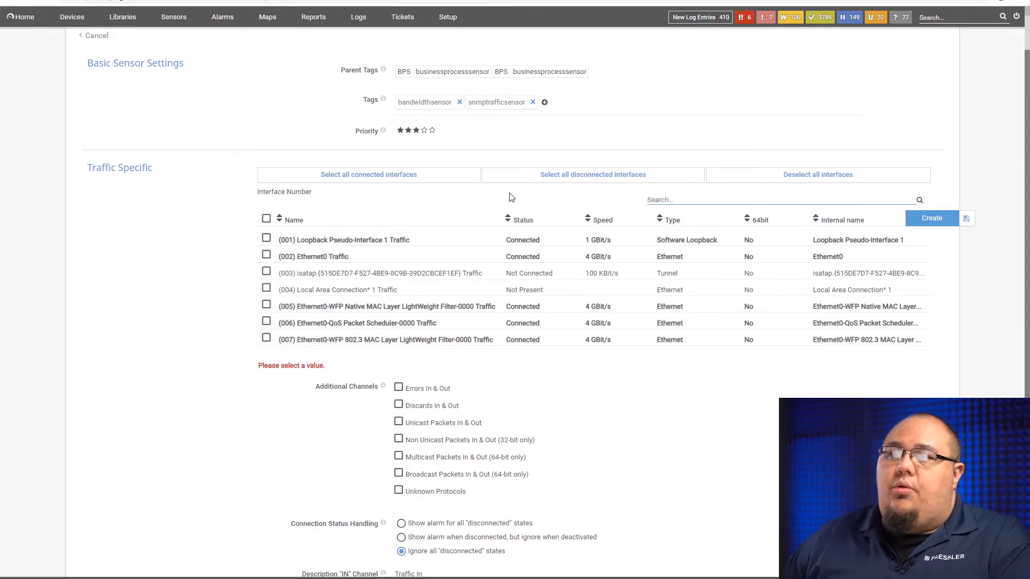
Try the bulk selection of all connected and all disconnected interfaces, and deselect all interfaces
{"action": "left_click", "coordinate": [437, 180]}
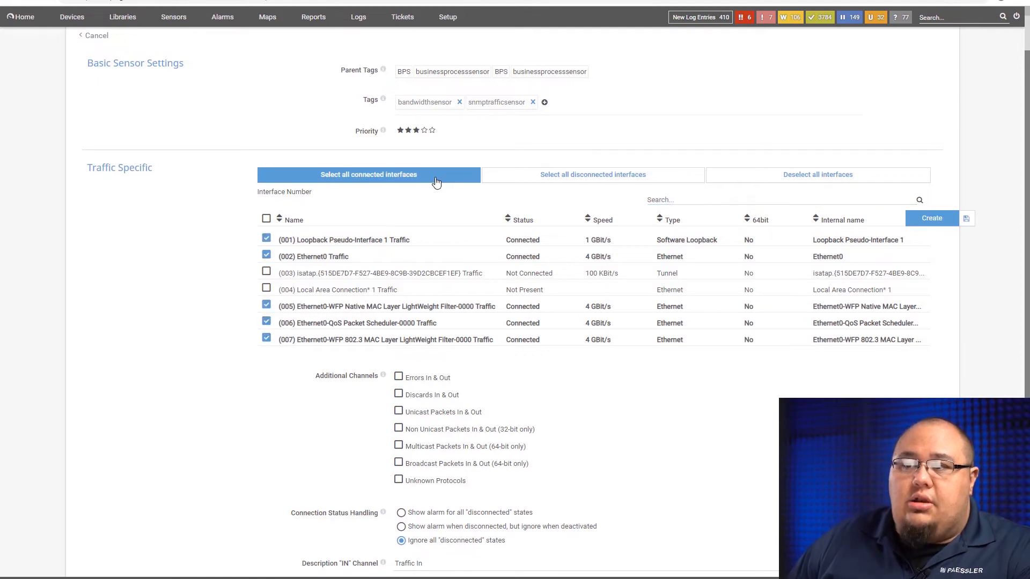
{"action": "left_click", "coordinate": [544, 179]}
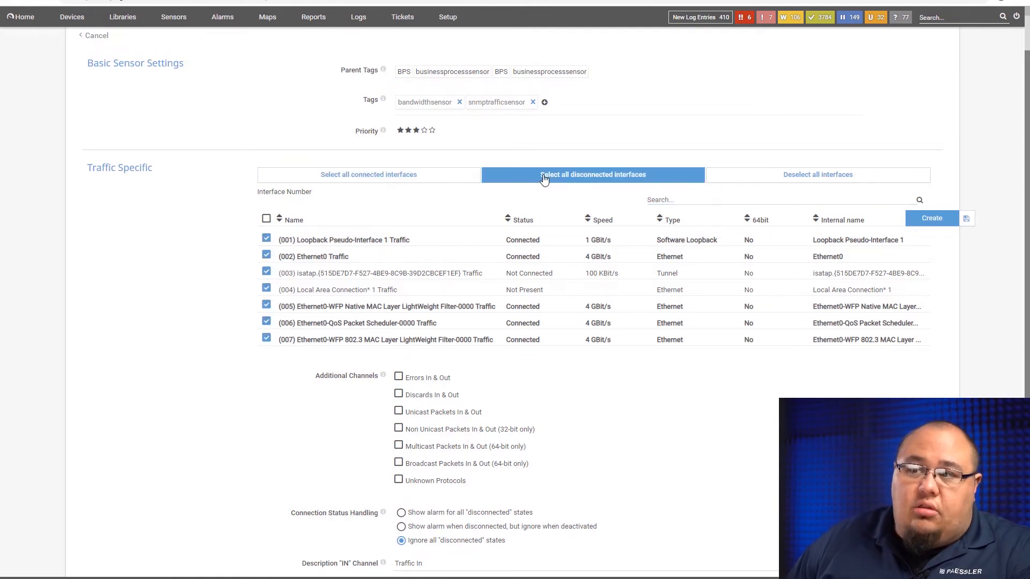
{"action": "left_click", "coordinate": [787, 178]}
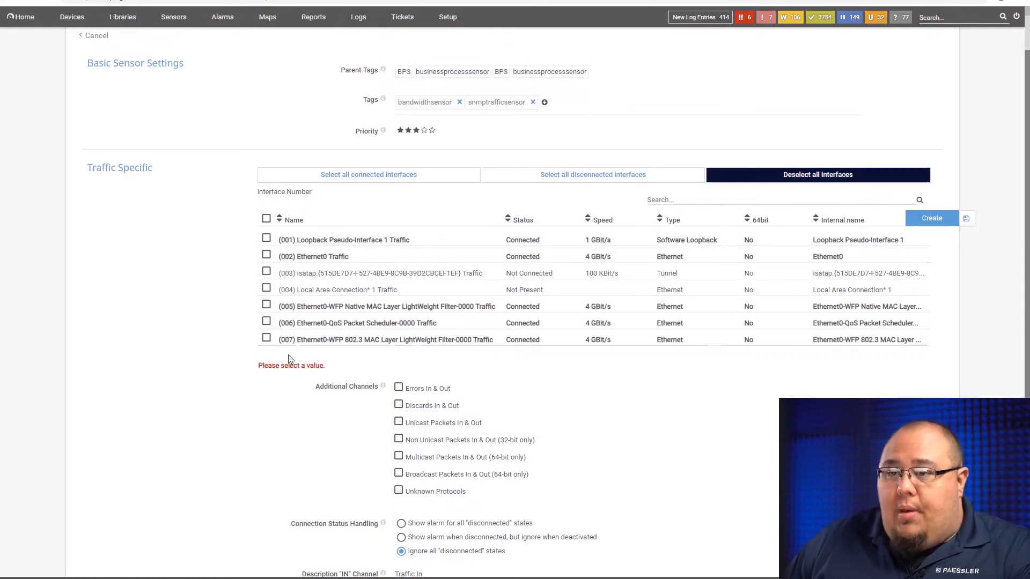
Create traffic sensors for interfaces (002) Ethernet0 and (006) Ethernet0-QoS Packet Scheduler-0000 with the additional channels Errors In & Out and Discards In & Out
{"action": "left_click", "coordinate": [268, 257]}
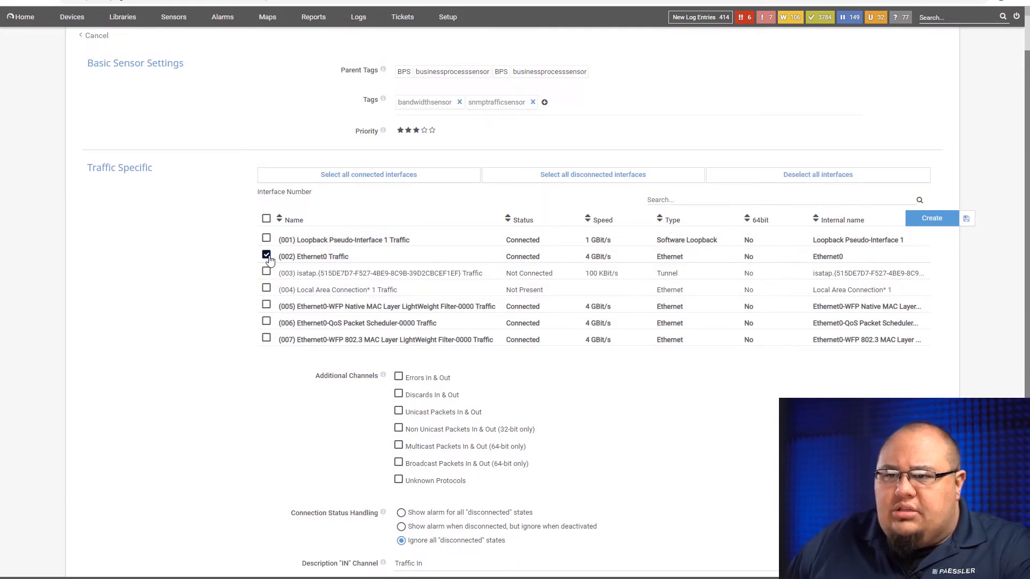
{"action": "left_click", "coordinate": [266, 323]}
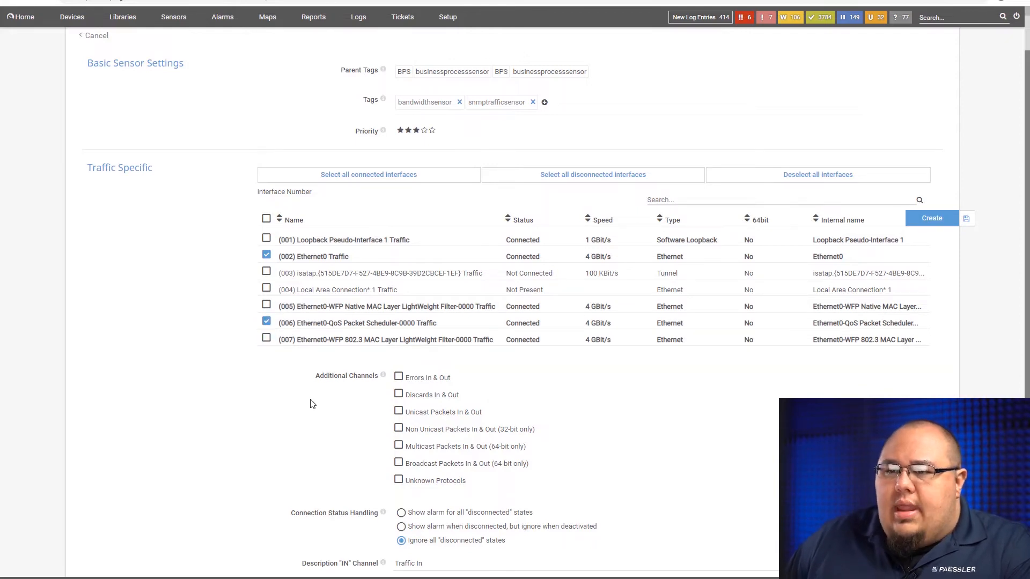
{"action": "scroll", "coordinate": [317, 398], "scroll_direction": "down", "scroll_amount": 2}
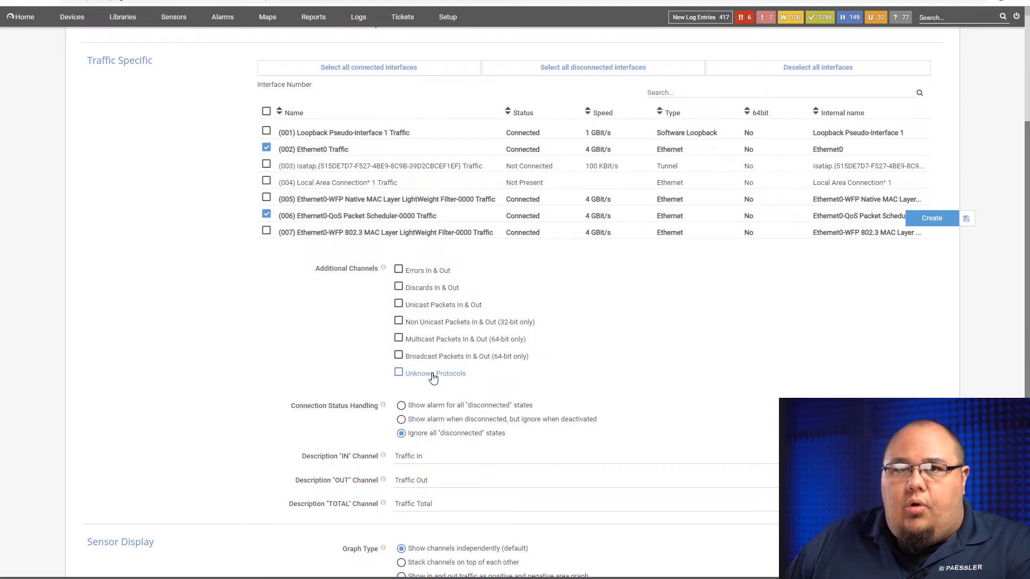
{"action": "left_click", "coordinate": [399, 269]}
{"action": "left_click", "coordinate": [399, 289]}
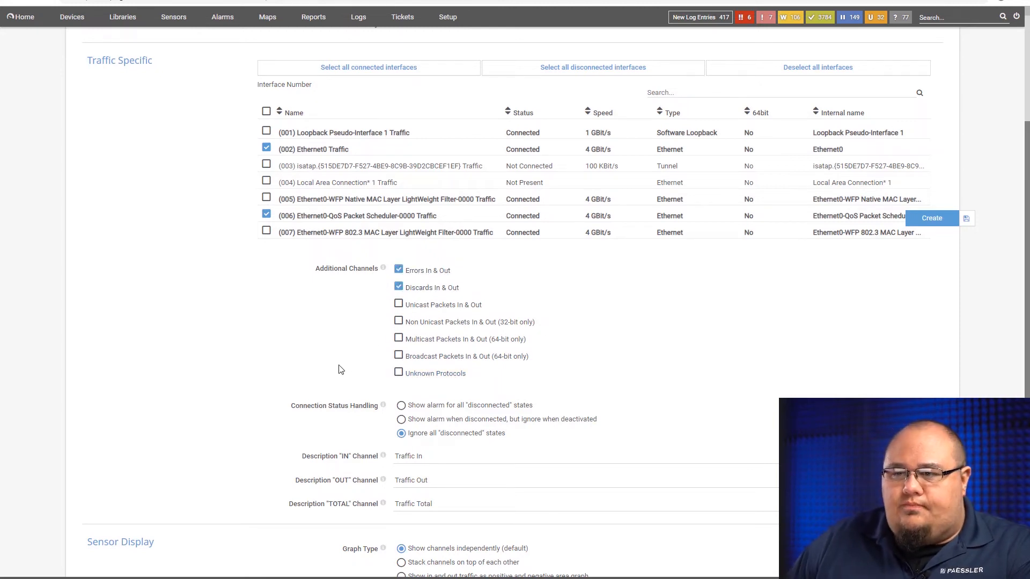
{"action": "scroll", "coordinate": [339, 370], "scroll_direction": "down", "scroll_amount": 2}
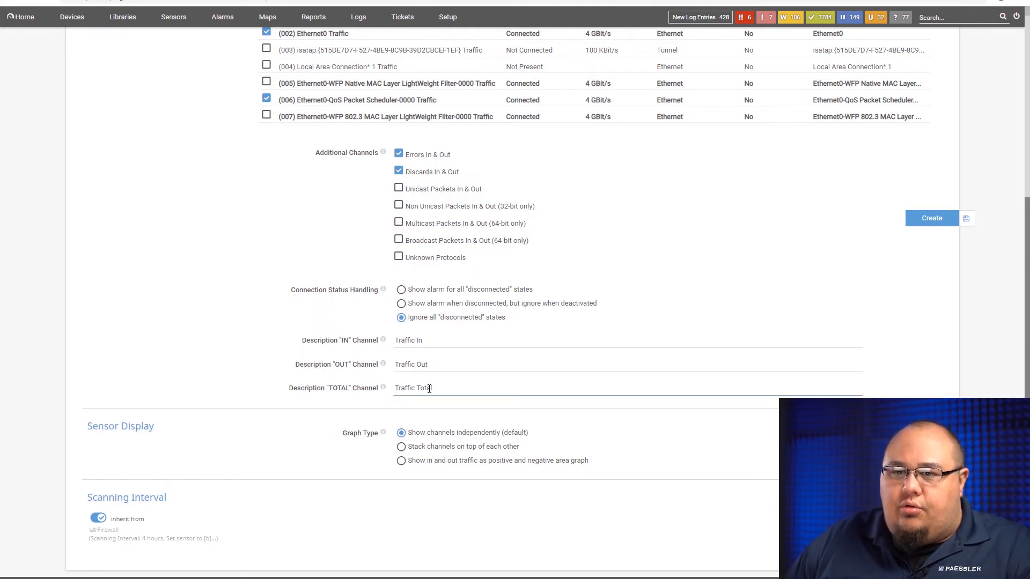
{"action": "left_click", "coordinate": [931, 225]}
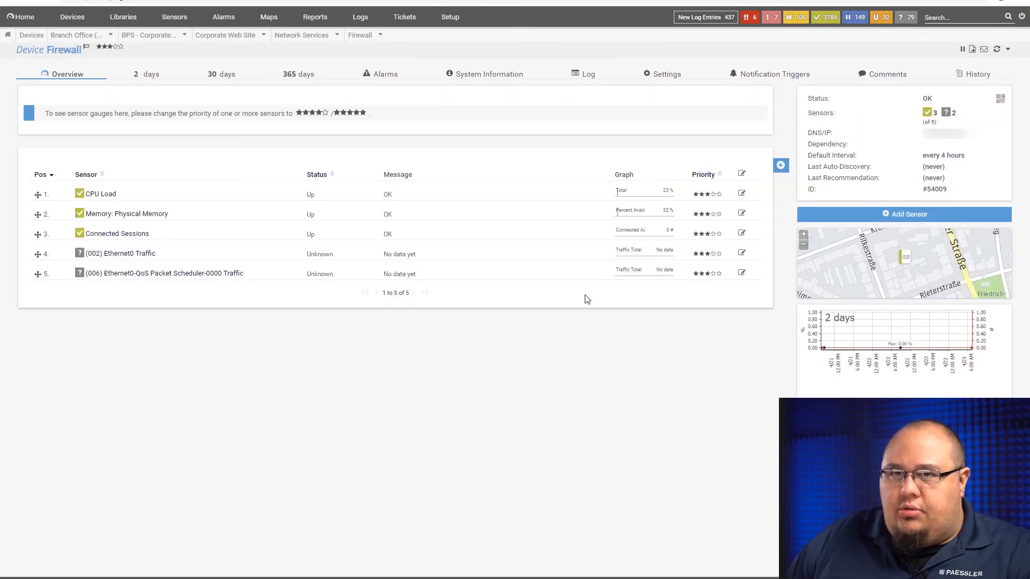
Open the (002) Ethernet0 Traffic sensor and trigger an immediate scan of it
{"action": "left_click", "coordinate": [125, 261]}
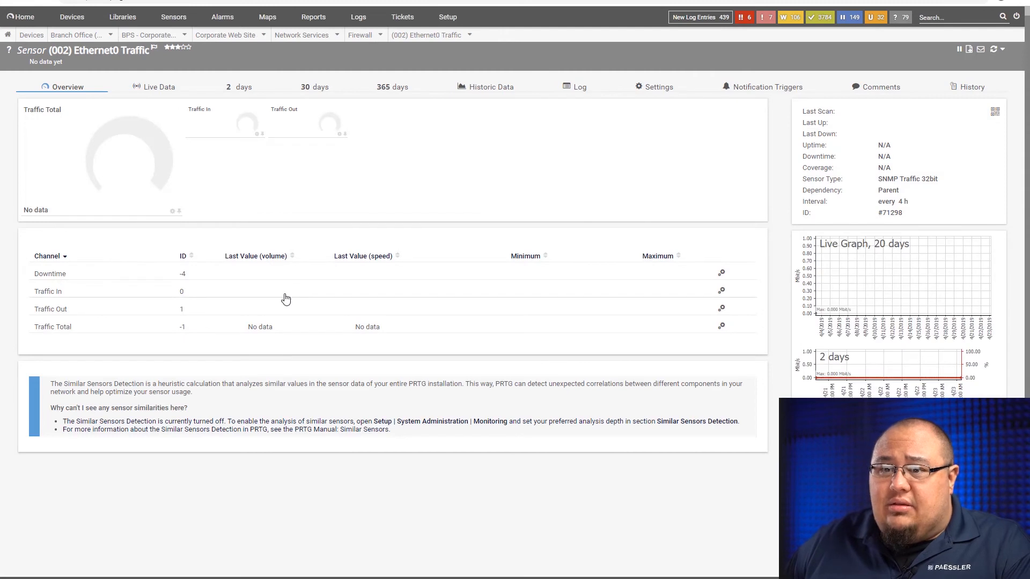
{"action": "left_click", "coordinate": [993, 51]}
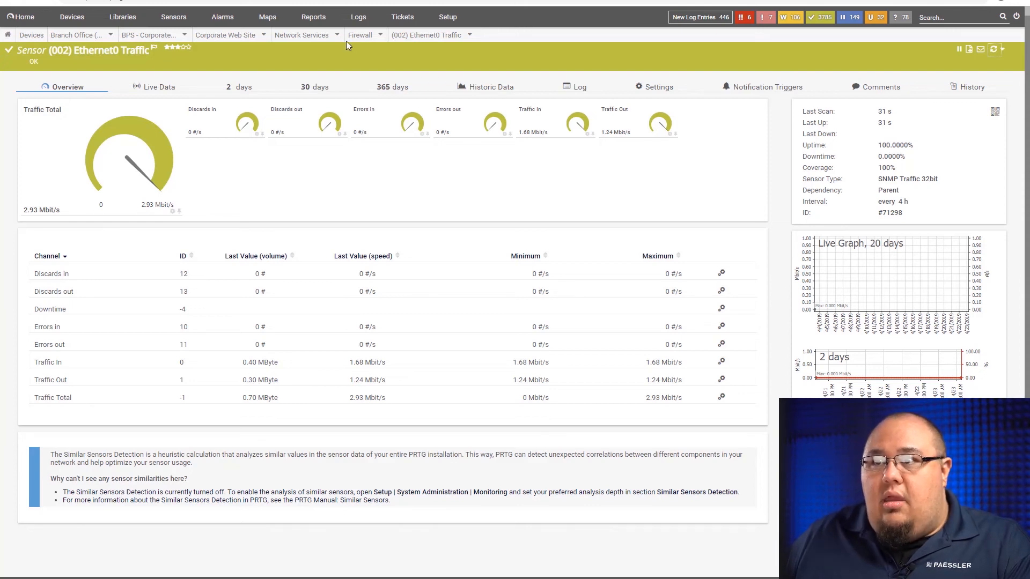
Go to the Branch Office (Remote Probe) and open its settings
{"action": "left_click", "coordinate": [86, 36]}
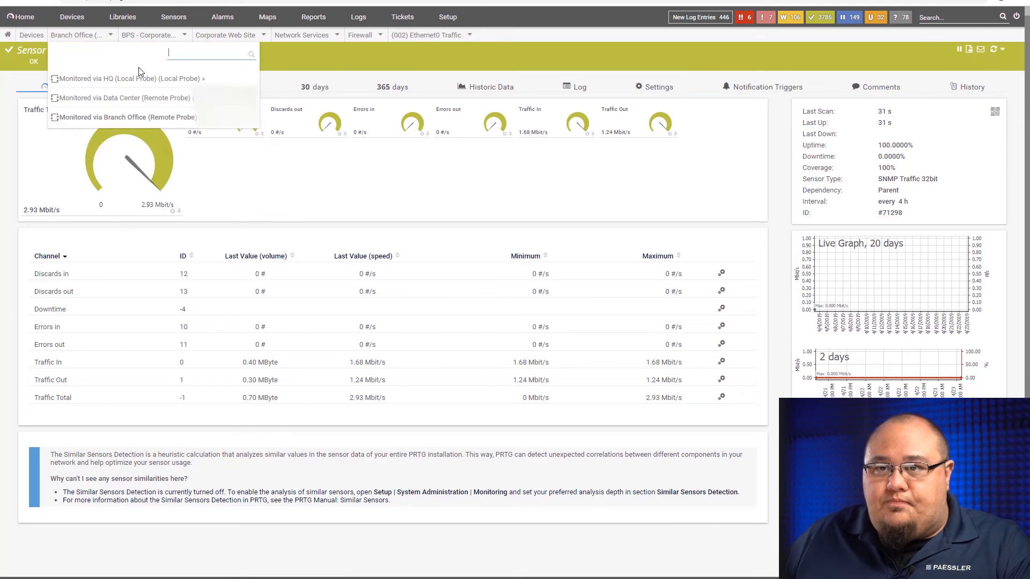
{"action": "left_click", "coordinate": [119, 118]}
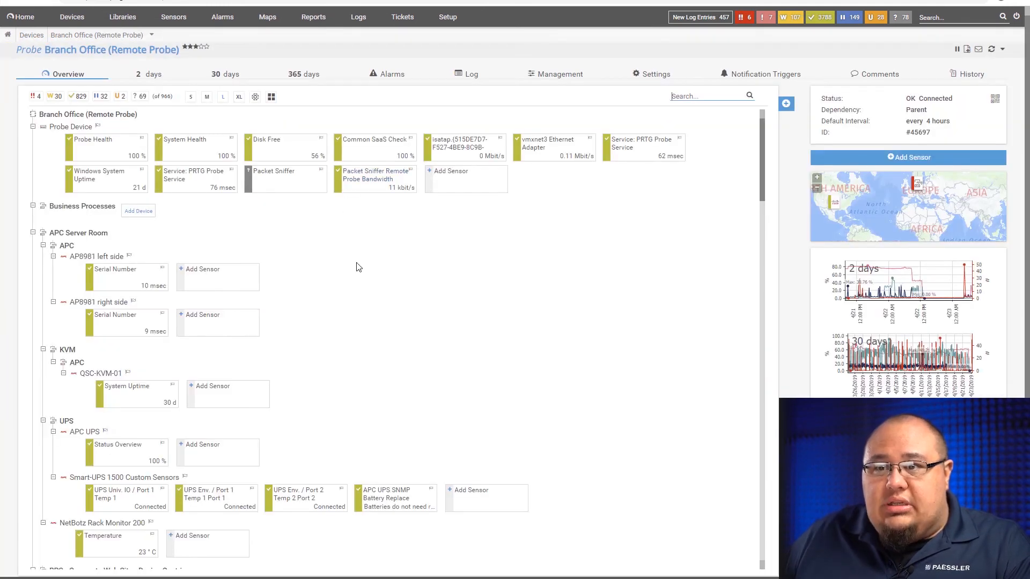
{"action": "left_click", "coordinate": [638, 81]}
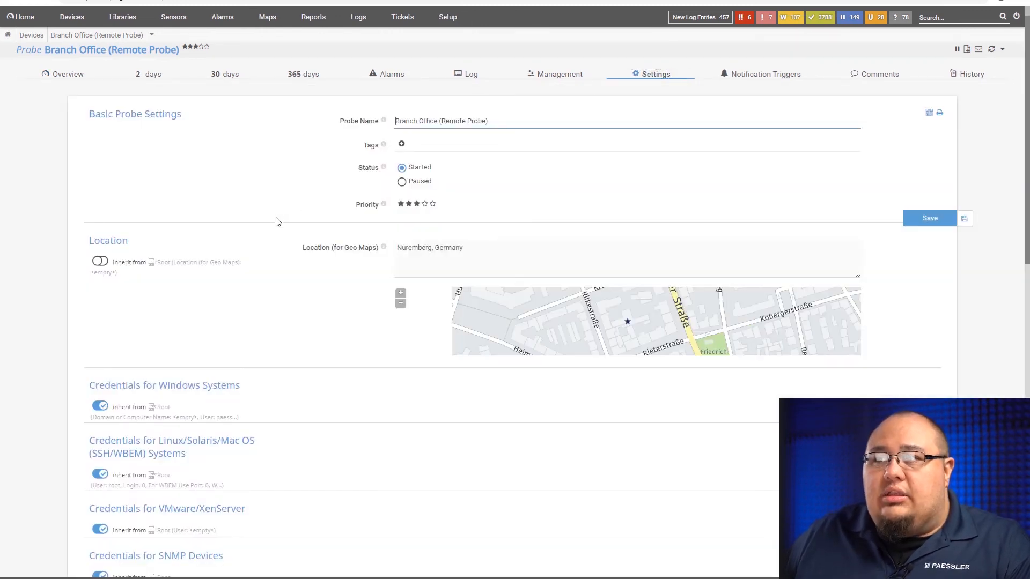
Turn off inheritance from Root for the probe's SNMP device credentials
{"action": "scroll", "coordinate": [252, 327], "scroll_direction": "down", "scroll_amount": 2}
{"action": "scroll", "coordinate": [232, 274], "scroll_direction": "up", "scroll_amount": 2}
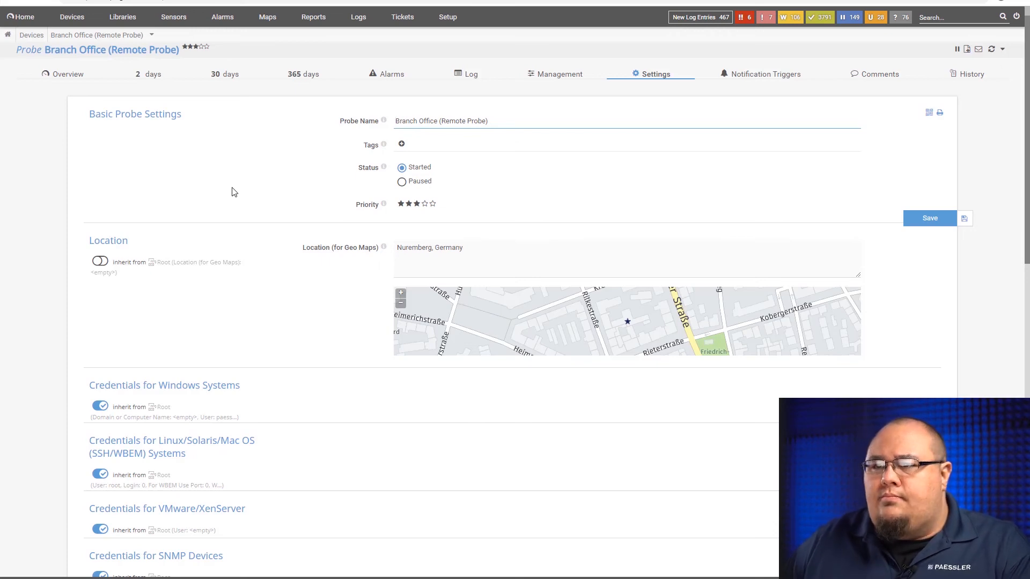
{"action": "scroll", "coordinate": [246, 251], "scroll_direction": "down", "scroll_amount": 4}
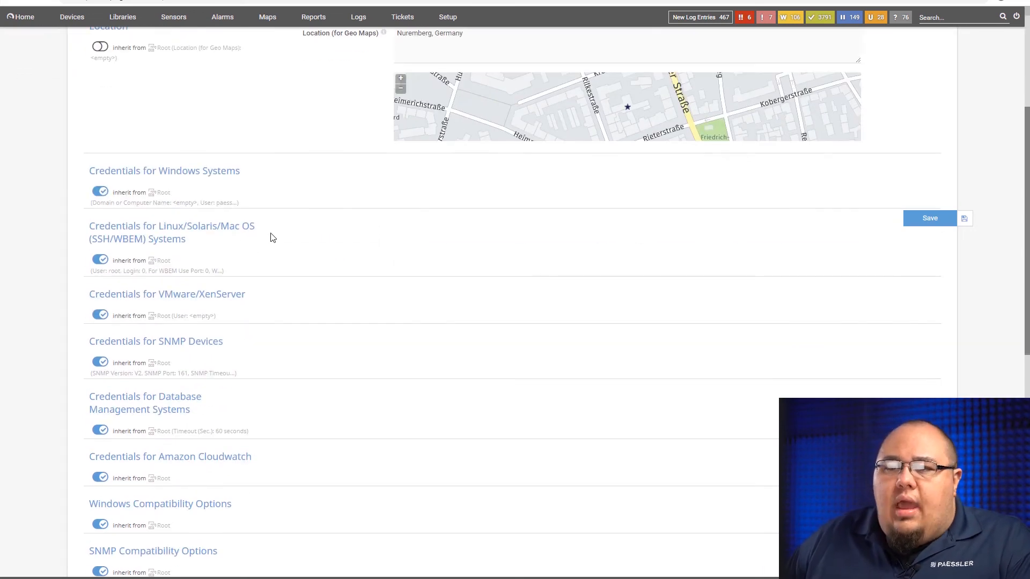
{"action": "scroll", "coordinate": [285, 285], "scroll_direction": "down", "scroll_amount": 2}
{"action": "left_click", "coordinate": [103, 256]}
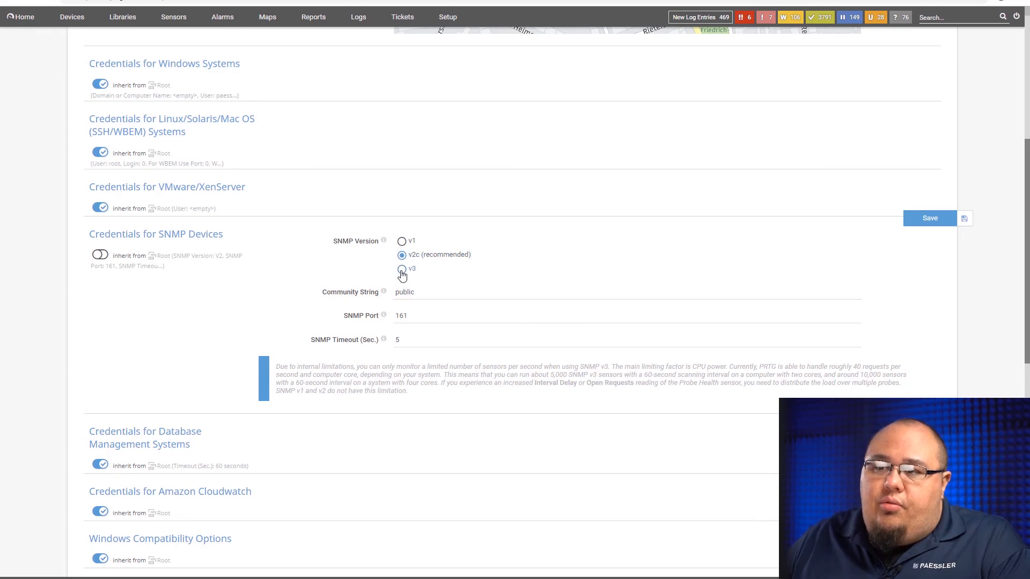
Select SNMP version v3 for the probe's SNMP device credentials and examine its user, password, context name and port settings
{"action": "left_click", "coordinate": [402, 274]}
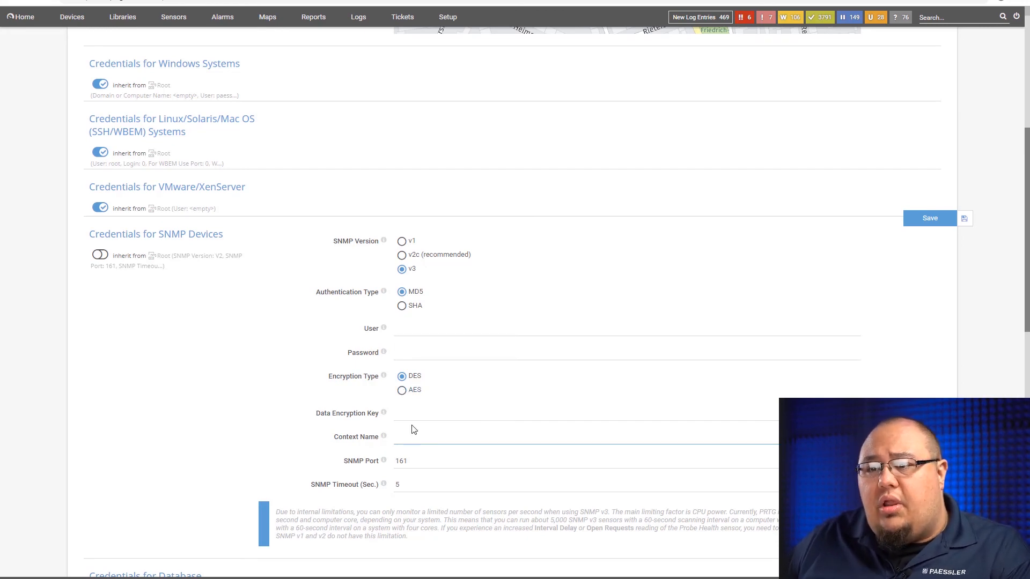
{"action": "left_click", "coordinate": [410, 327]}
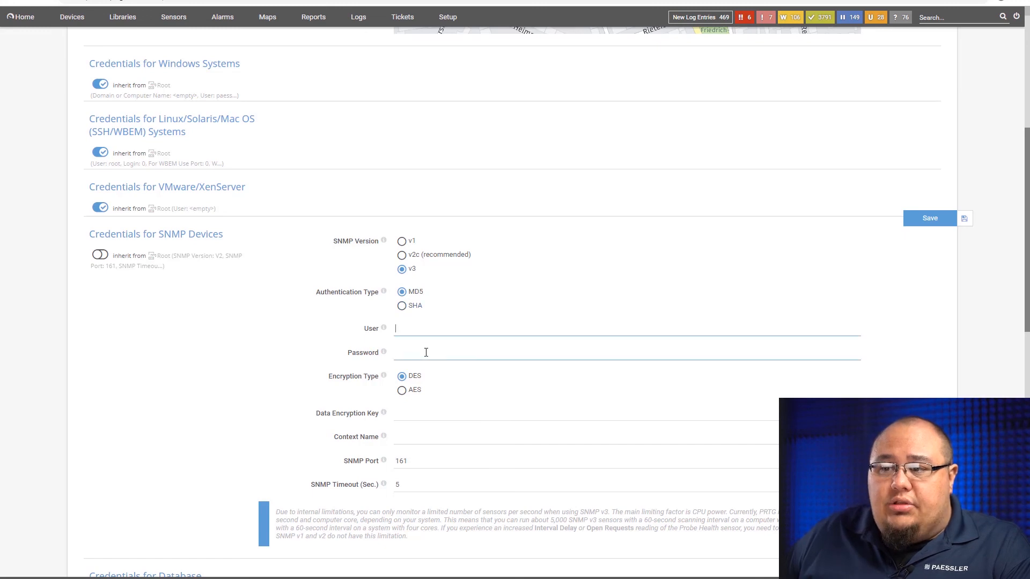
{"action": "left_click", "coordinate": [426, 352]}
{"action": "left_click", "coordinate": [323, 329]}
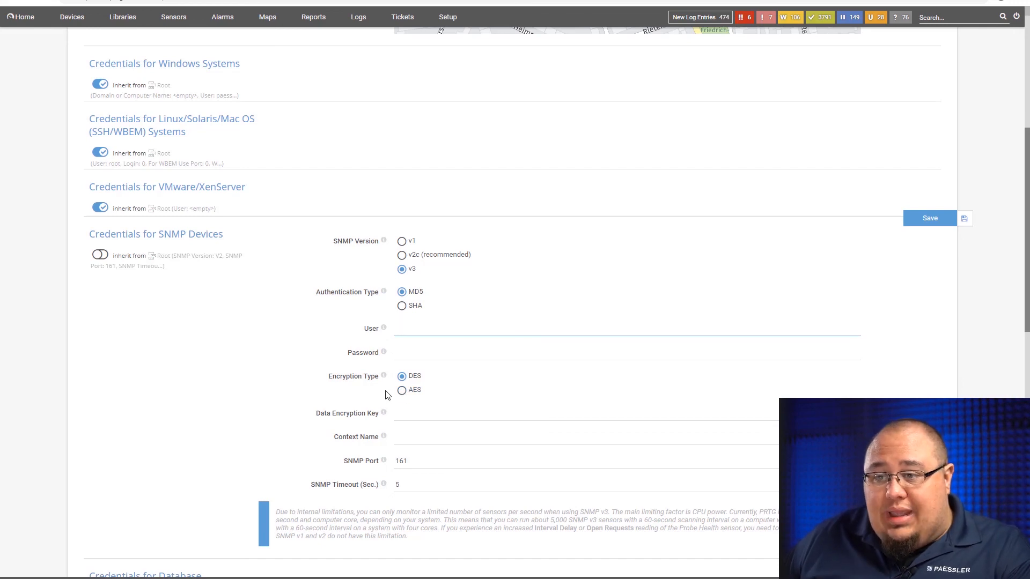
{"action": "left_click", "coordinate": [403, 437]}
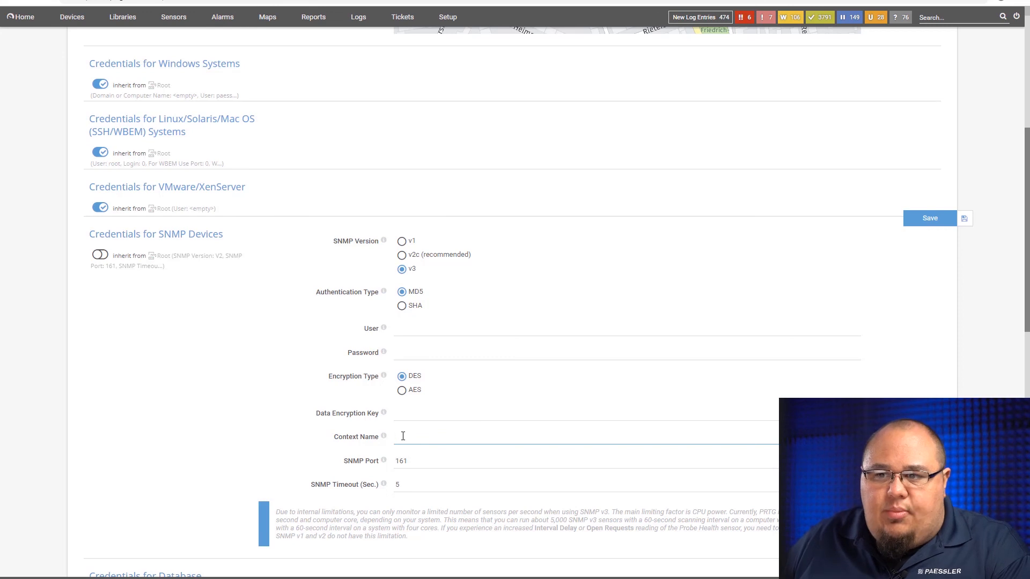
{"action": "left_click", "coordinate": [421, 461]}
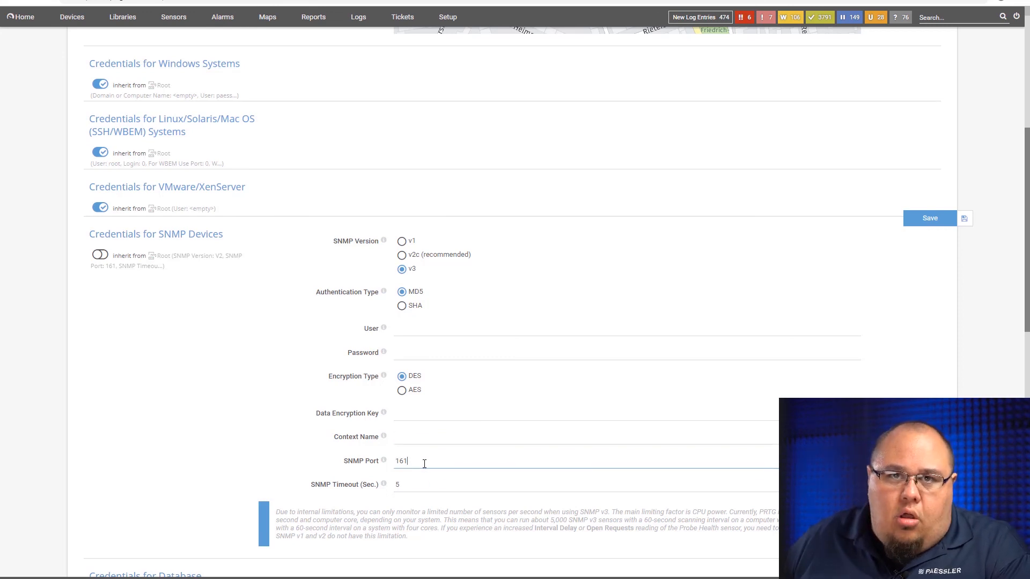
Restore inheritance from Root for the probe's SNMP device credentials and go to the Root group's device overview
{"action": "left_click", "coordinate": [100, 254]}
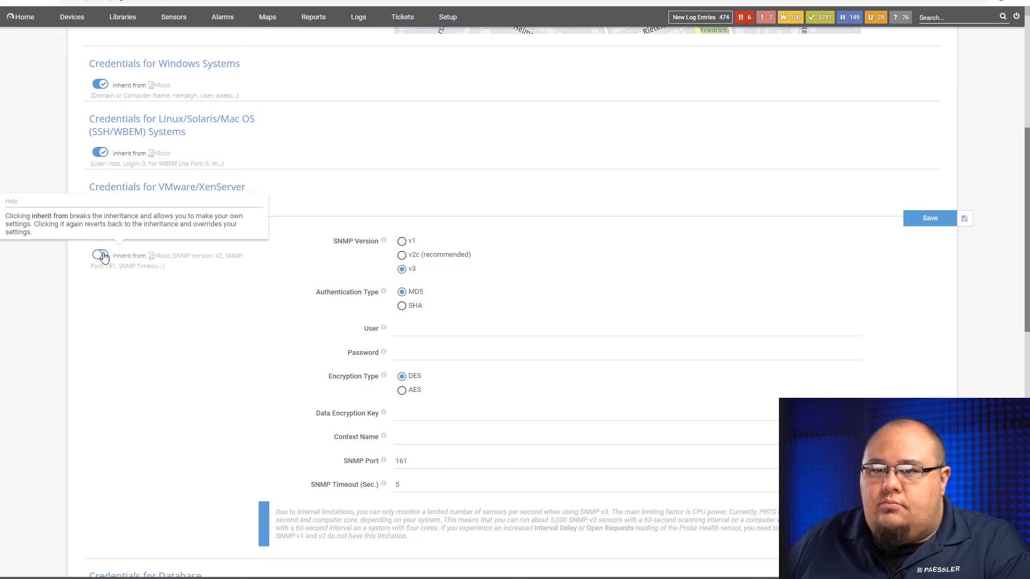
{"action": "scroll", "coordinate": [398, 367], "scroll_direction": "up", "scroll_amount": 6}
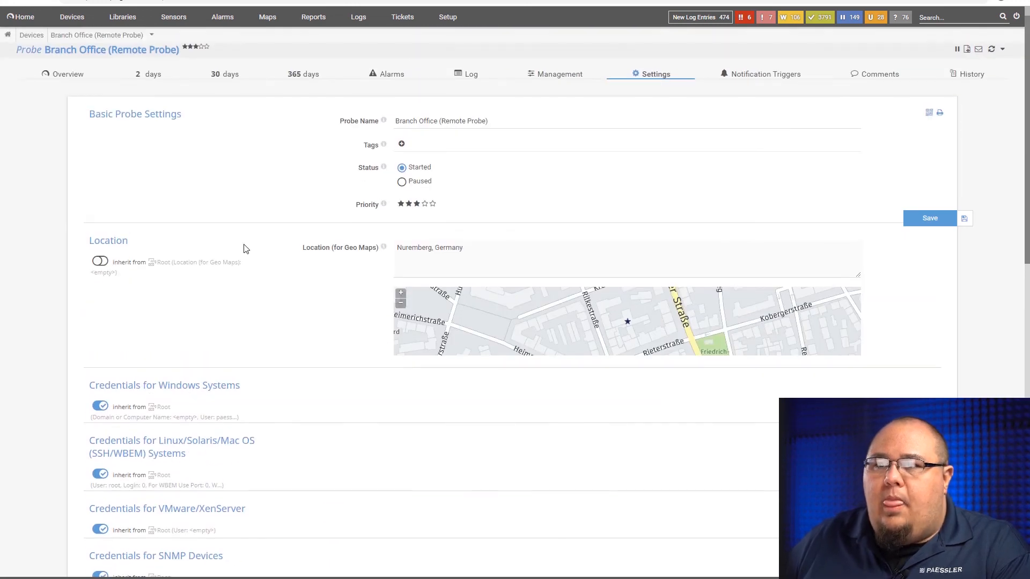
{"action": "left_click", "coordinate": [78, 18]}
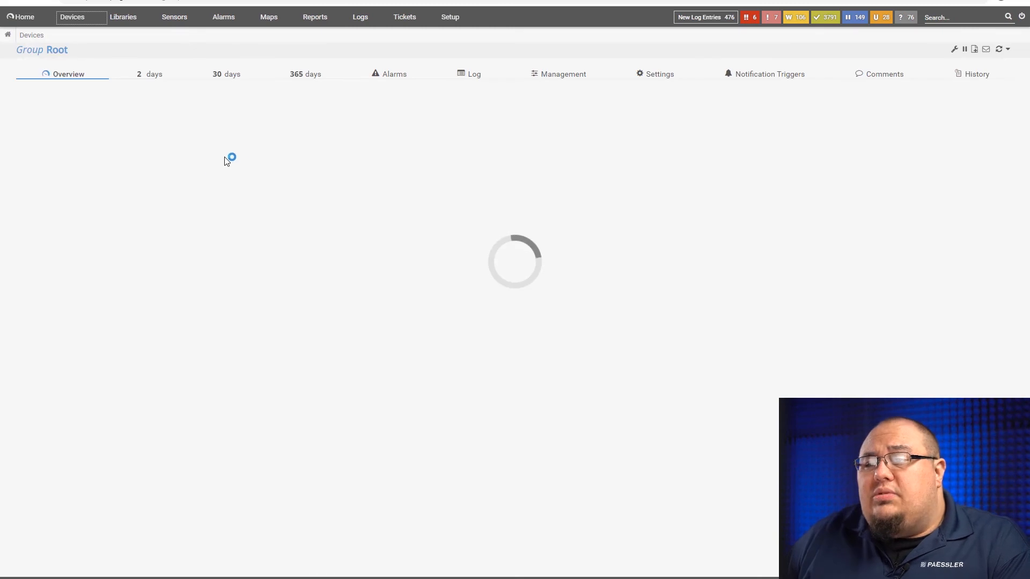